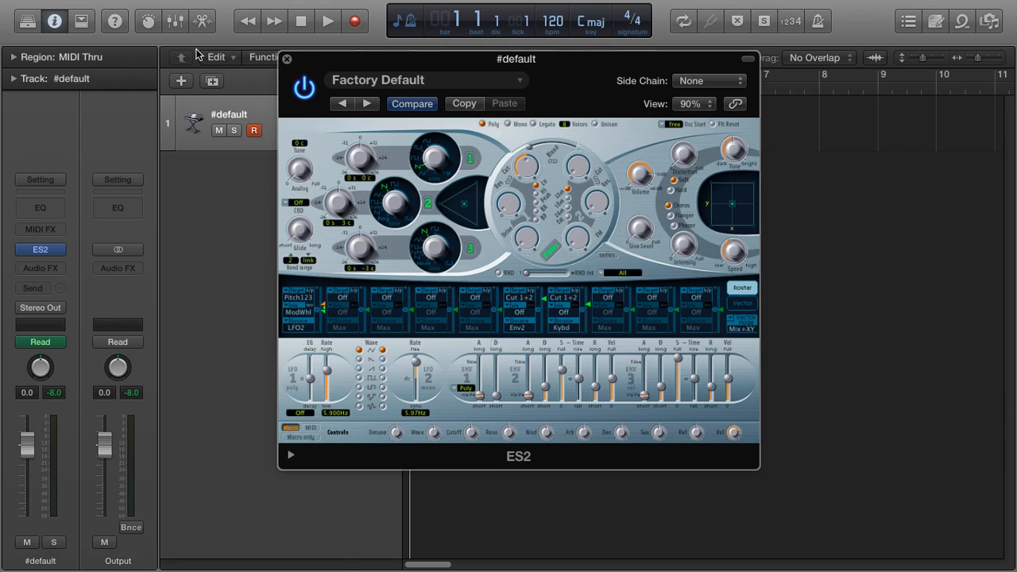
- Close the synth window and create an empty MIDI region on the track, extending it to four bars
click(289, 60)
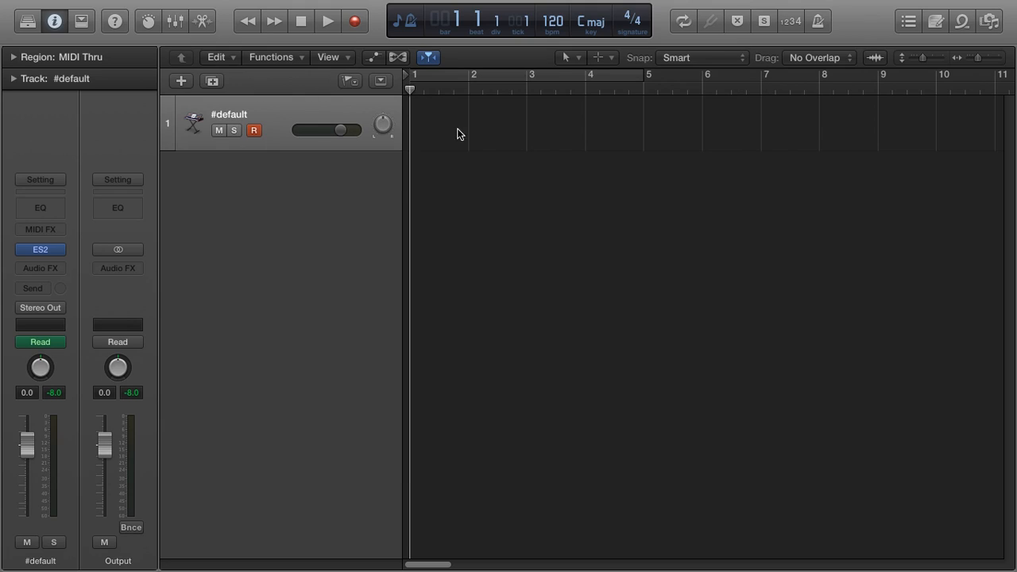
right_click(424, 113)
click(458, 121)
drag(466, 141, 642, 141)
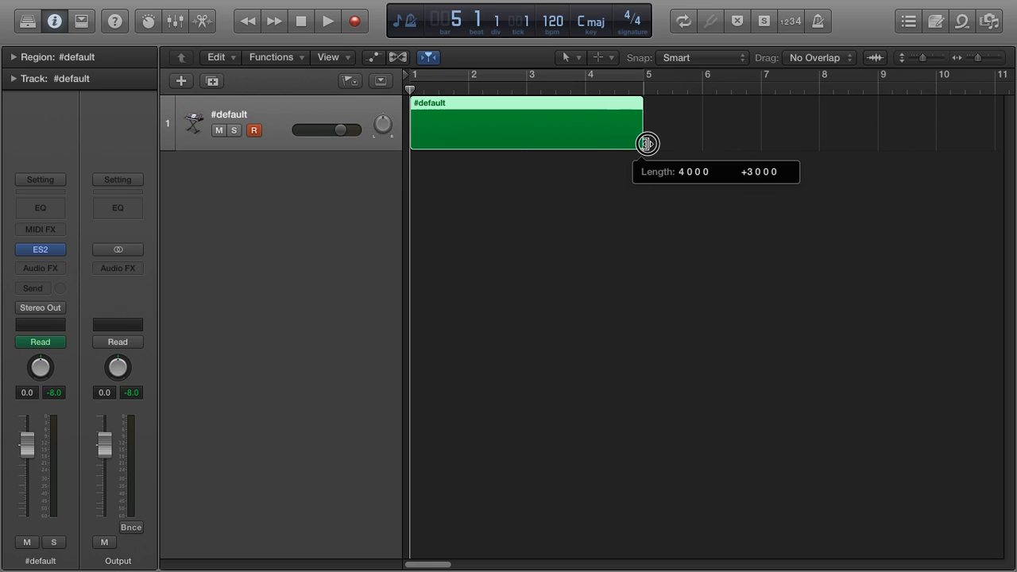
- Open the region in the Piano Roll, draw a C4 note lasting nearly to bar 4, and close the editor
double_click(418, 127)
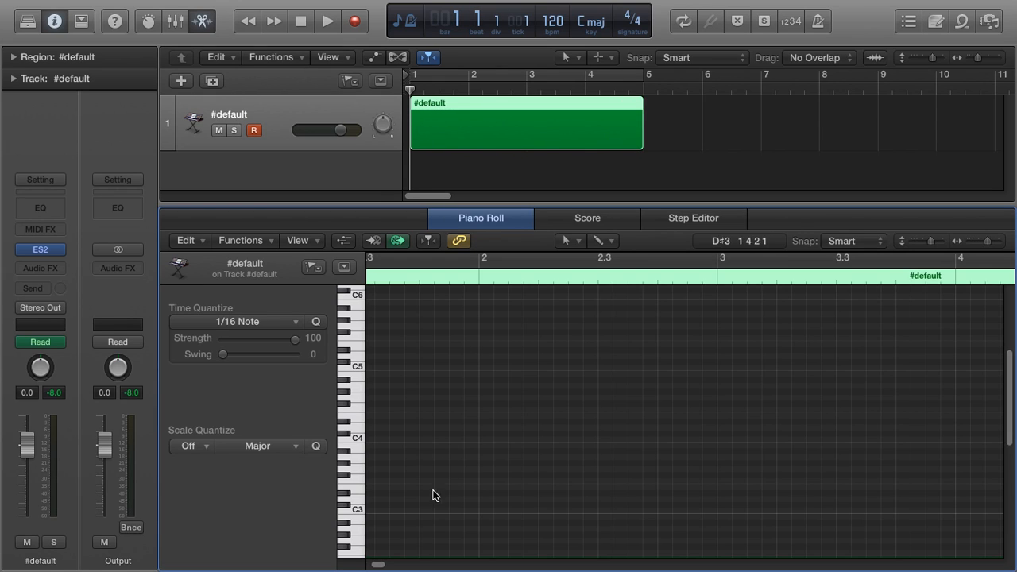
right_click(370, 438)
click(410, 413)
scroll(452, 425, left, 4)
key(Delete)
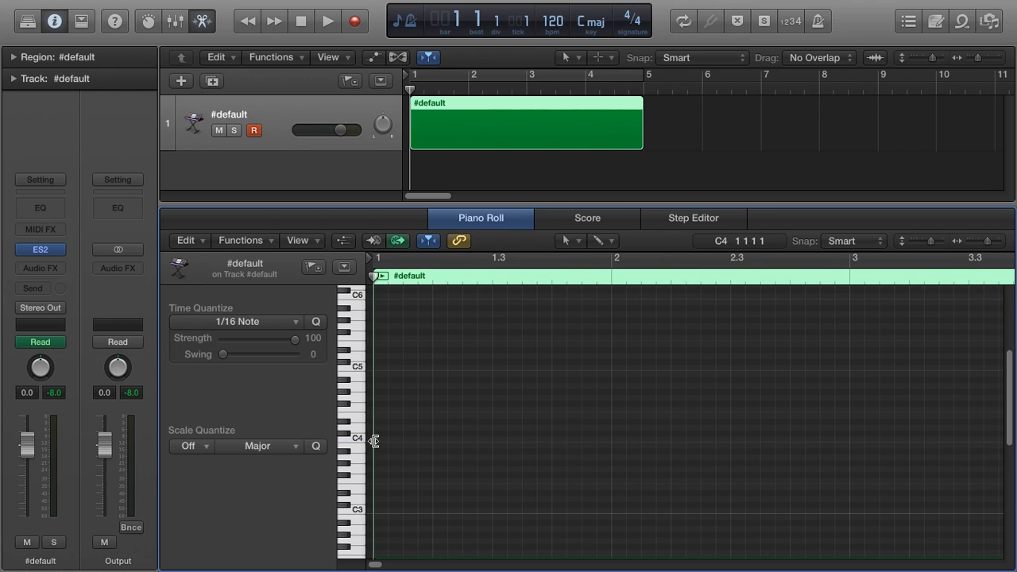
right_click(379, 436)
click(414, 418)
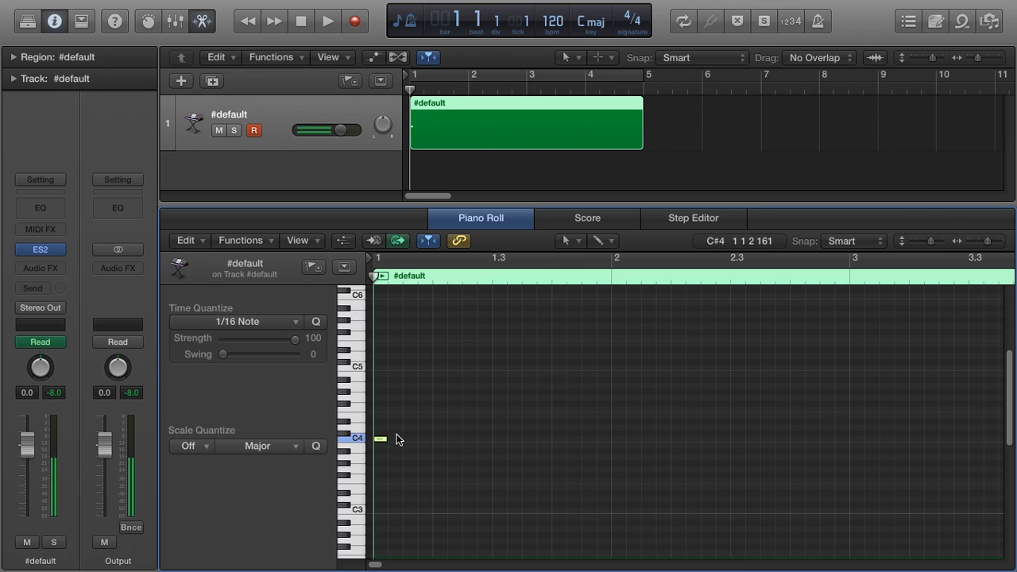
drag(388, 436, 965, 428)
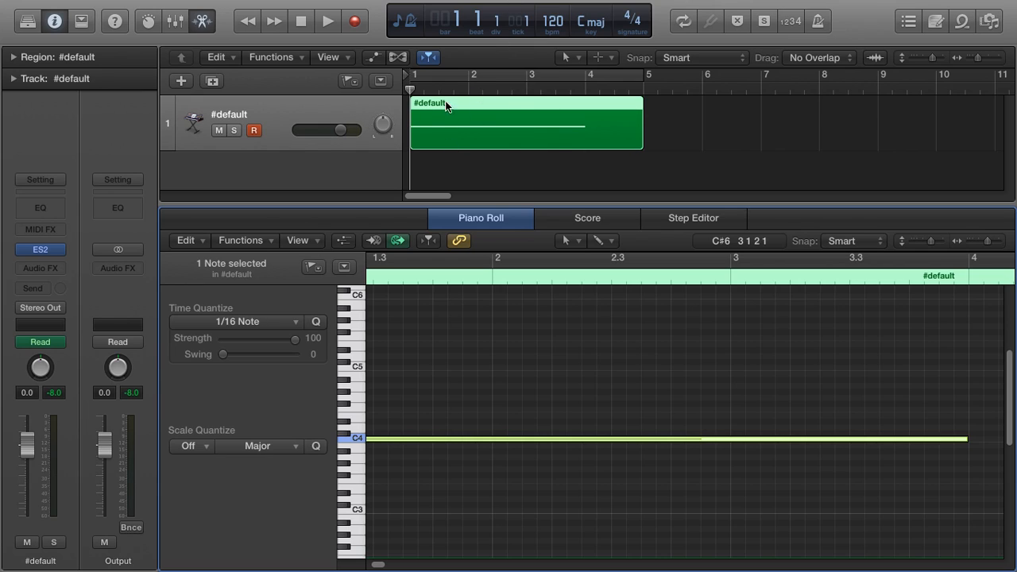
key(n)
key(n)
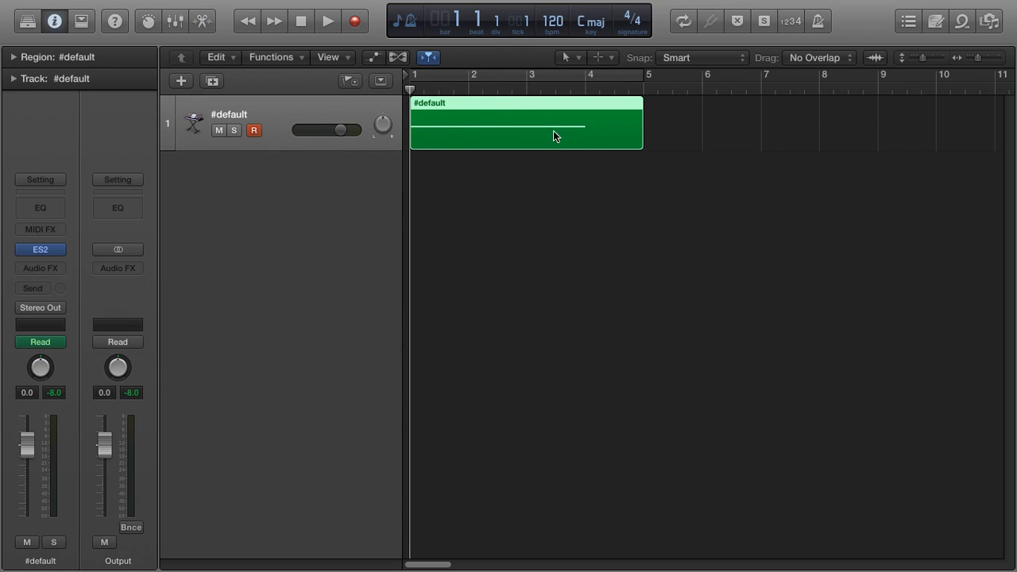
- Open the ES2 synth and switch off the two Cut 1+2 modulation routings driven by Env2 and Kybd
click(40, 250)
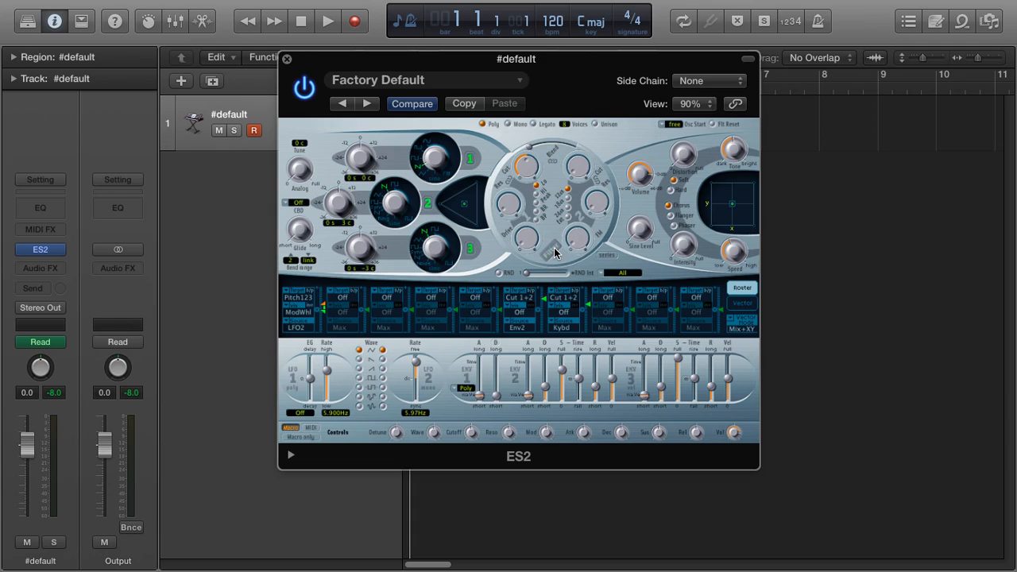
alt+click(520, 297)
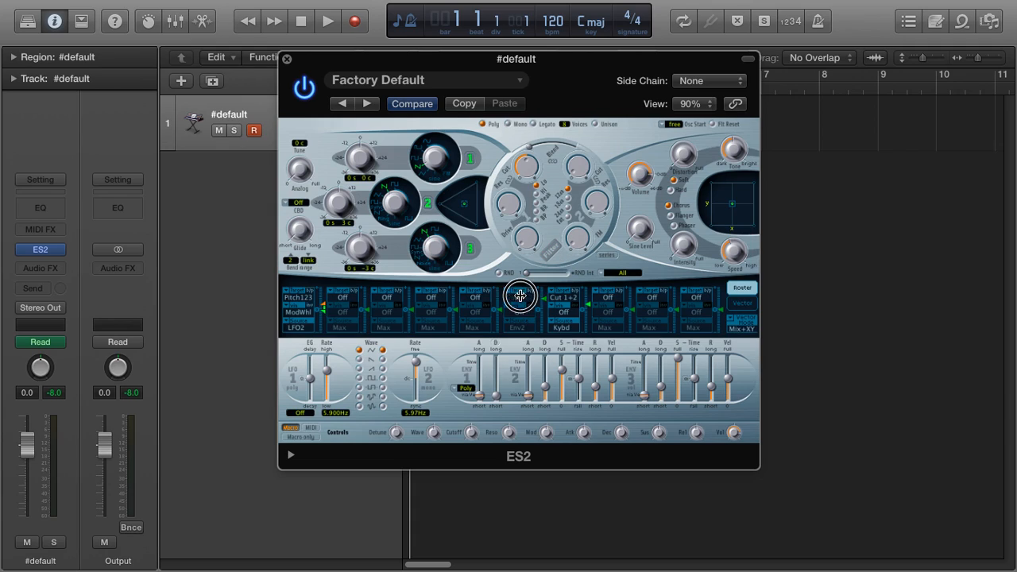
alt+click(572, 301)
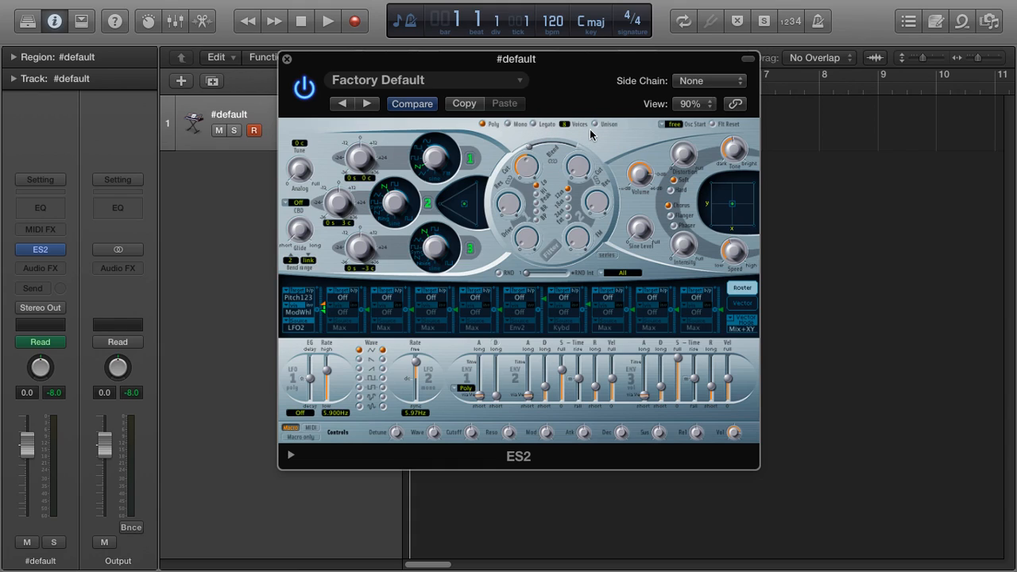
- Enable Unison and set the oscillator mix to oscillator 1 only, switching off oscillators 2 and 3
drag(567, 125, 571, 112)
click(429, 206)
click(470, 248)
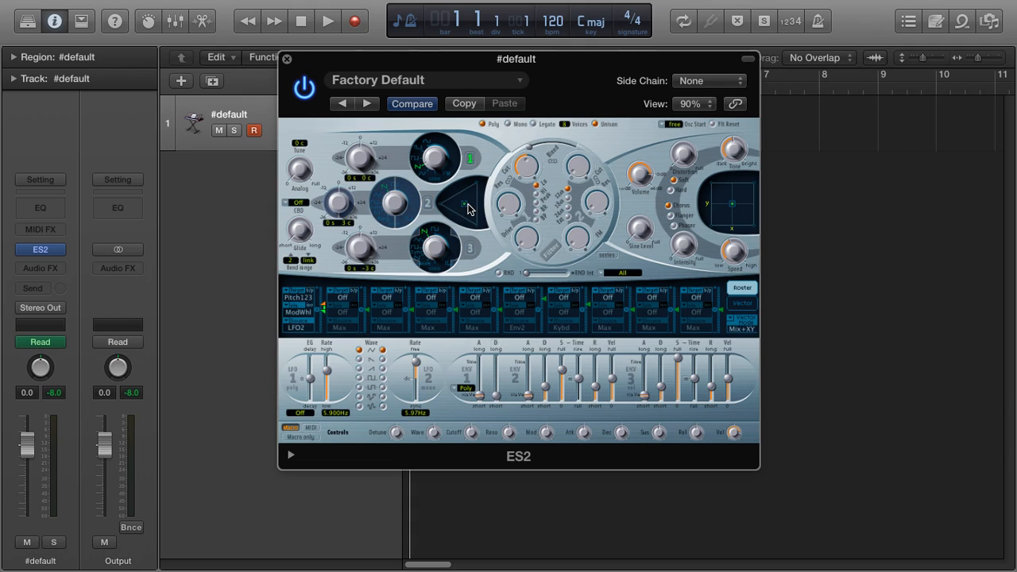
drag(467, 203, 508, 148)
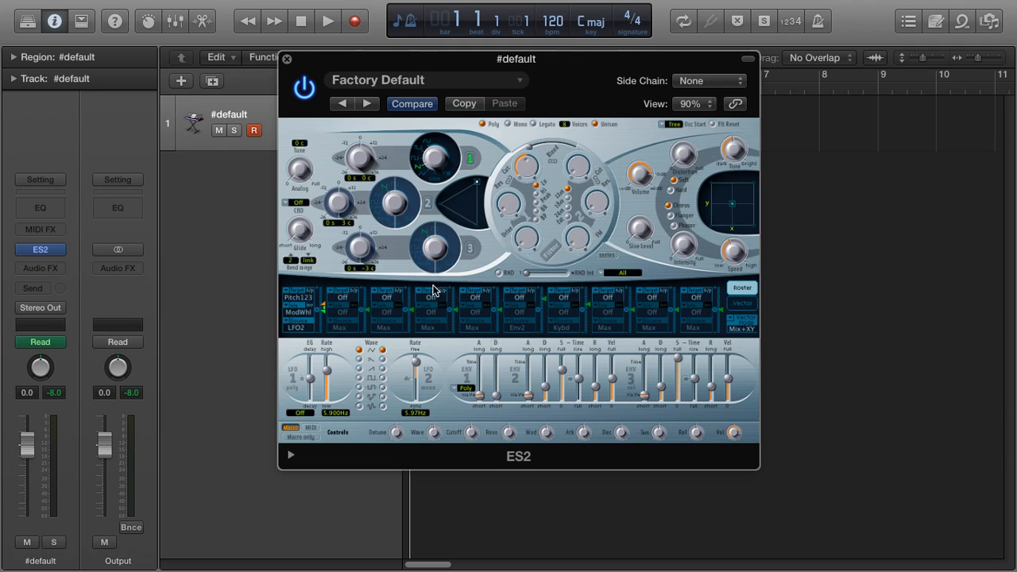
- Set the first router slot's via source to Off and raise its LFO2-to-pitch modulation intensity
click(299, 311)
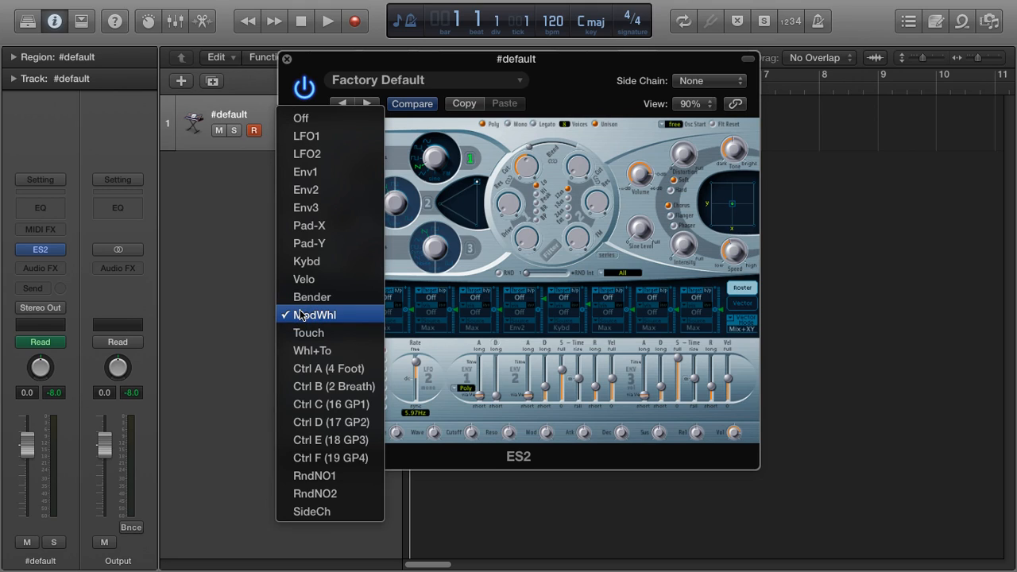
click(330, 118)
drag(323, 315, 329, 307)
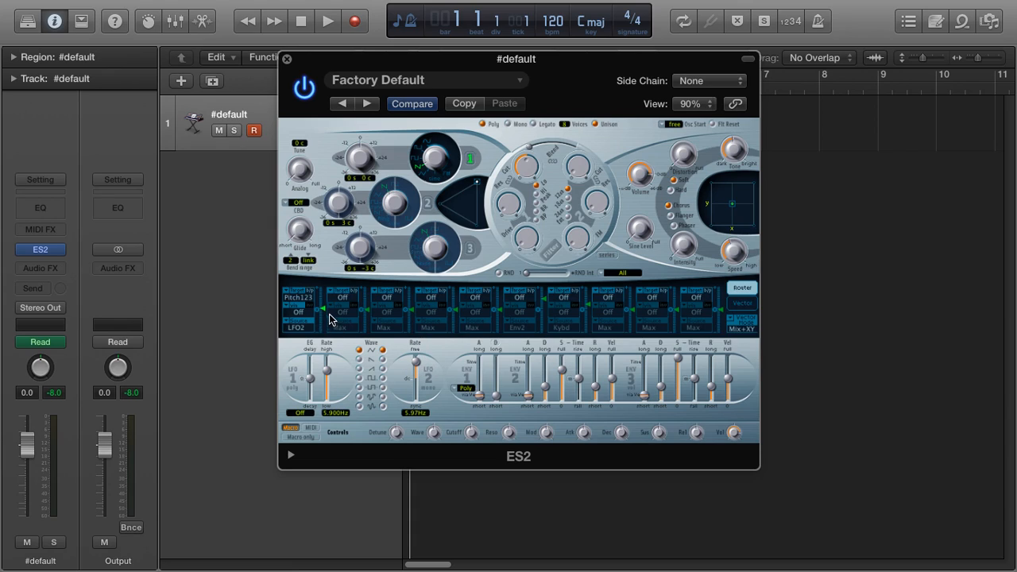
drag(323, 310, 324, 337)
- Lower the LFO2 rate to 0.22 Hz
drag(416, 368, 418, 373)
drag(613, 72, 595, 186)
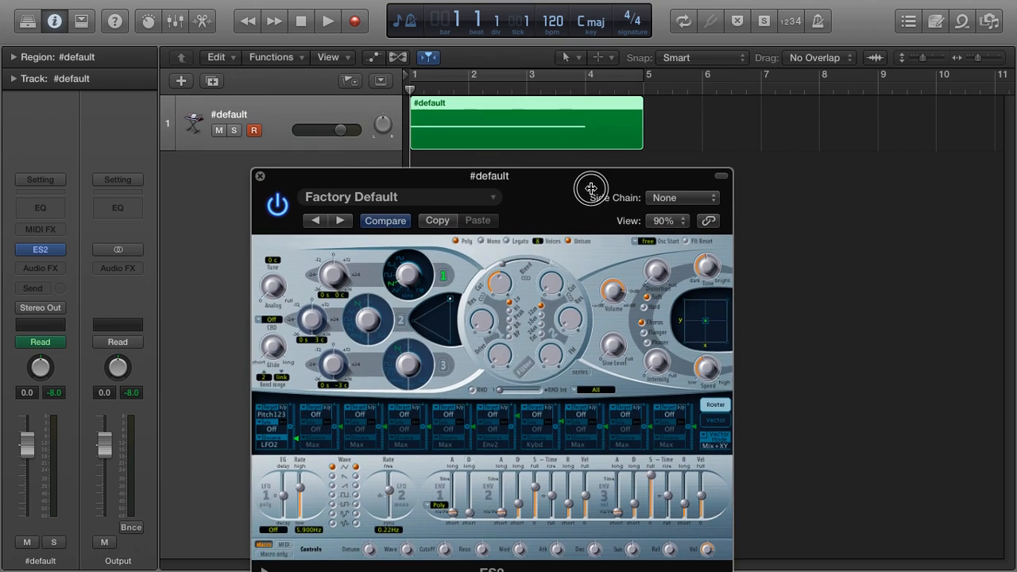
- Play the region to audition the synth sound, then close the ES2 window
key(space)
drag(536, 215, 562, 180)
key(space)
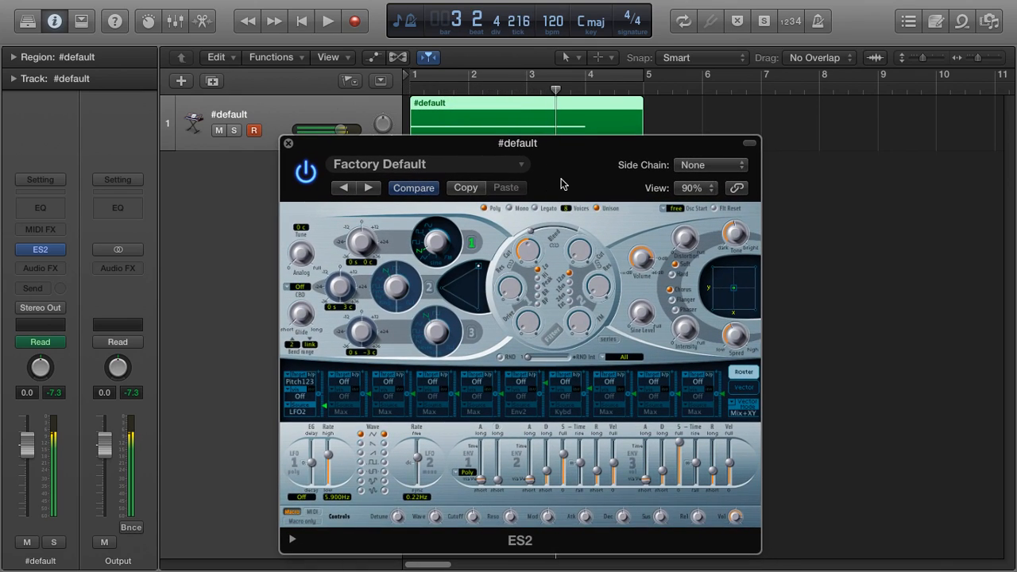
click(287, 146)
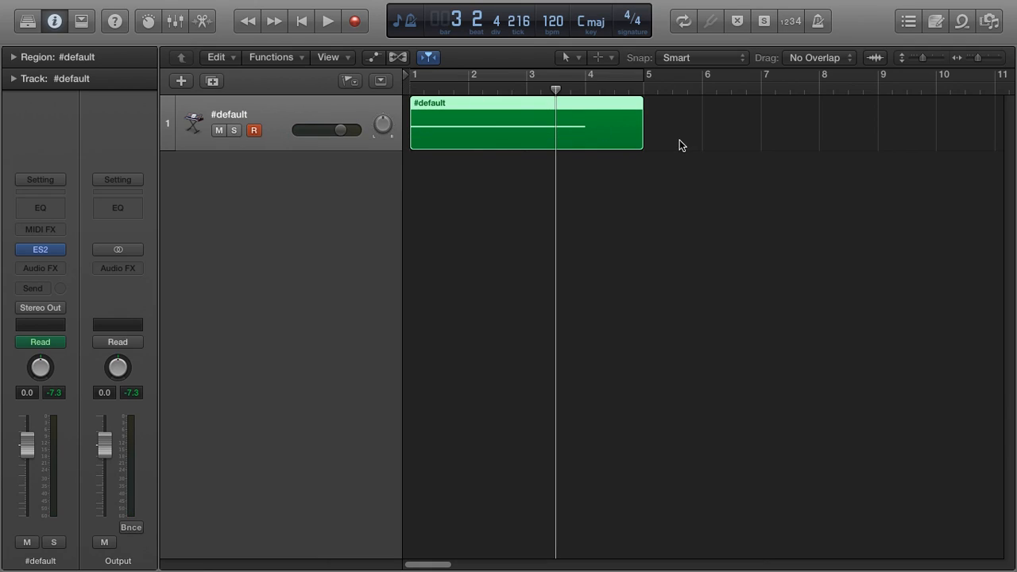
- Return to the start and insert a Space Designer reverb in the track's audio effect slot
key(Return)
click(51, 269)
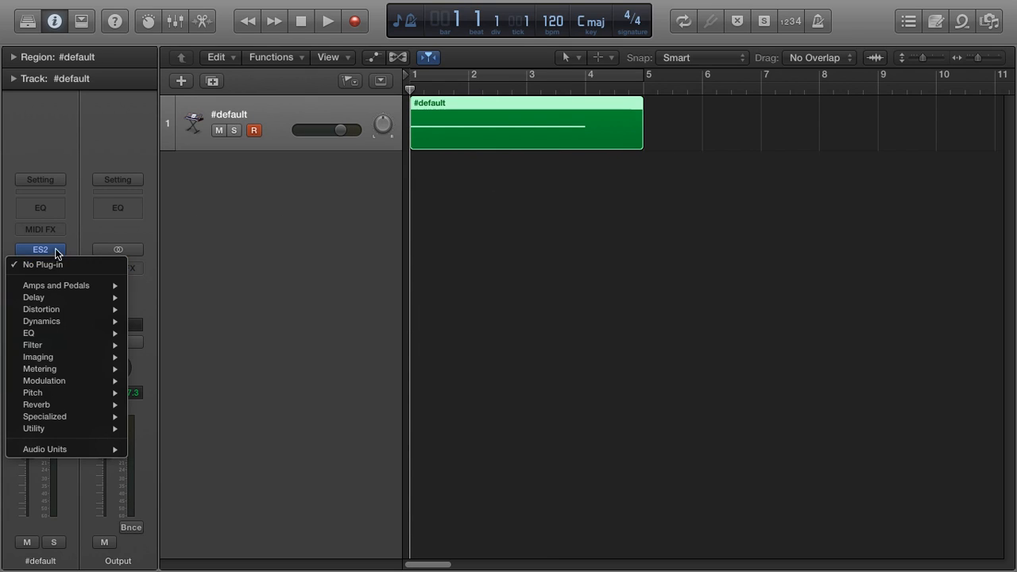
mouse_move(82, 407)
mouse_move(193, 438)
click(258, 444)
- Load the 0.9s Small Combo Spring preset from Small Spaces > Spring Reverbs in Space Designer
drag(349, 68, 499, 63)
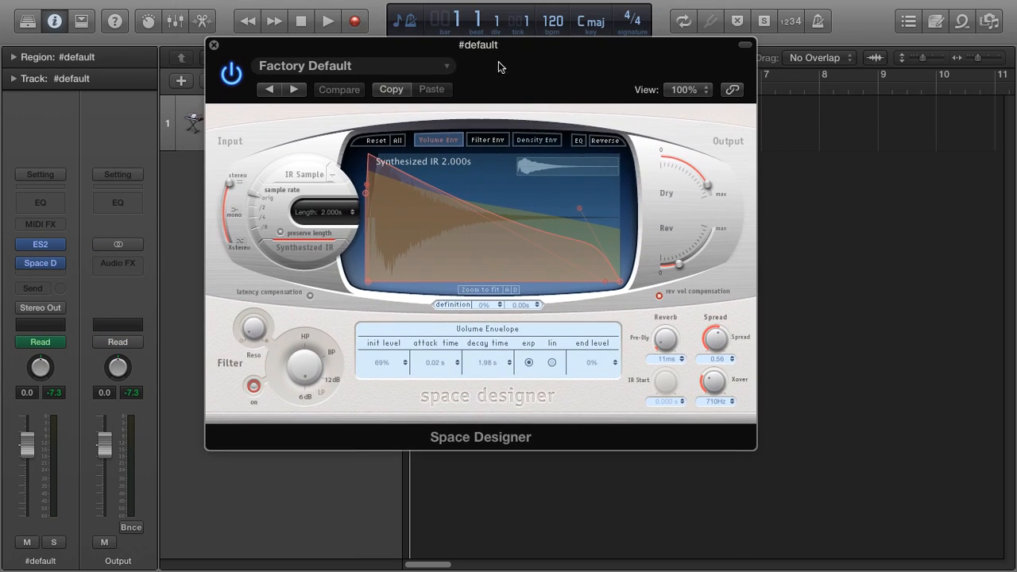
click(443, 68)
mouse_move(362, 395)
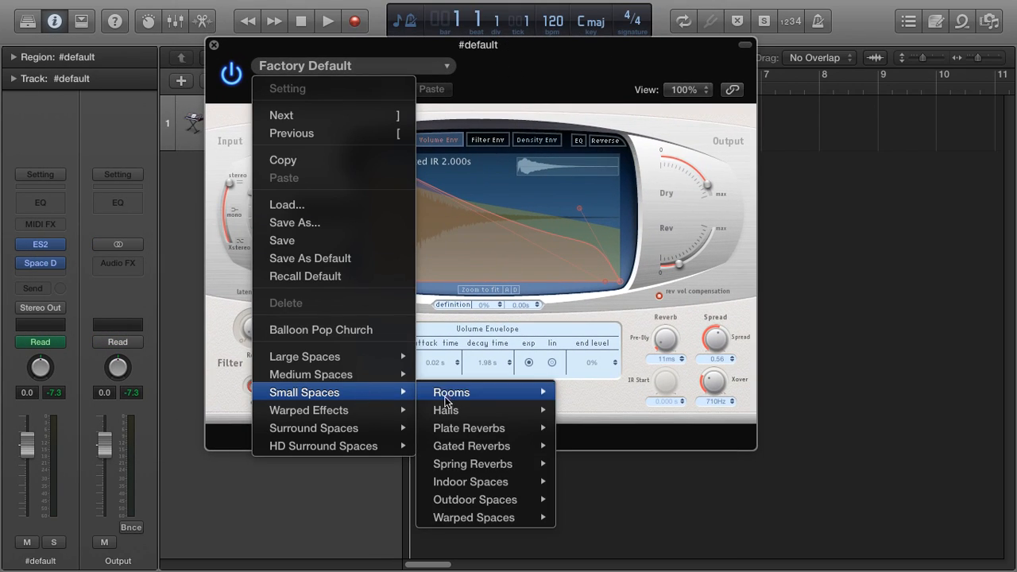
mouse_move(491, 468)
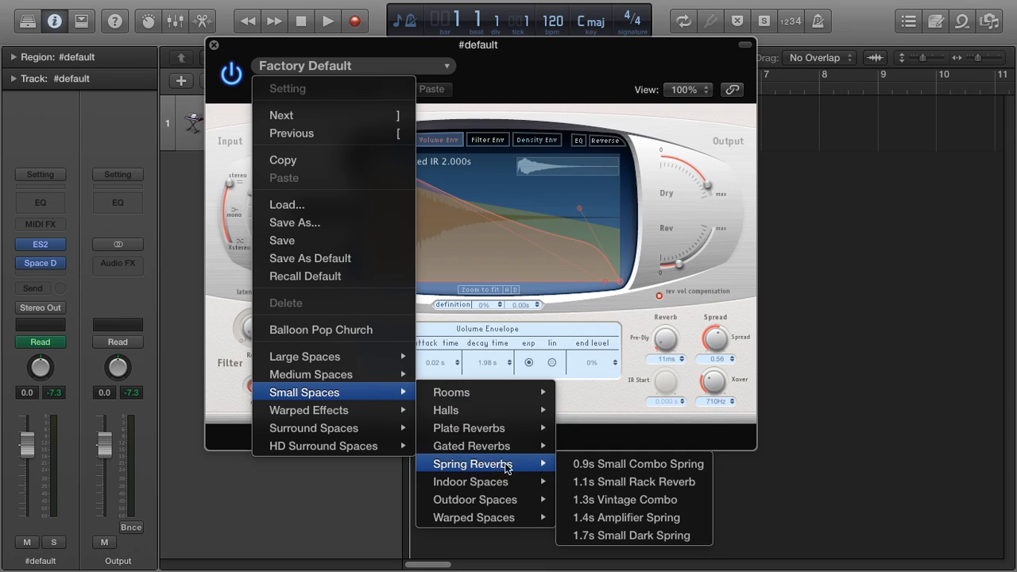
click(643, 464)
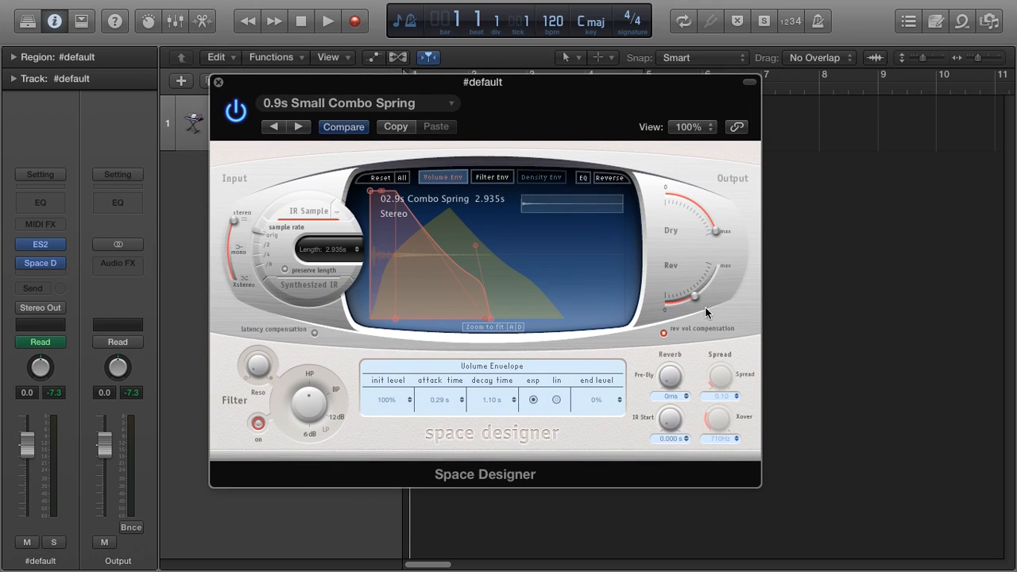
- Raise the reverb's Rev output level, play the region to audition it, and close the plugin
drag(705, 307, 708, 292)
key(space)
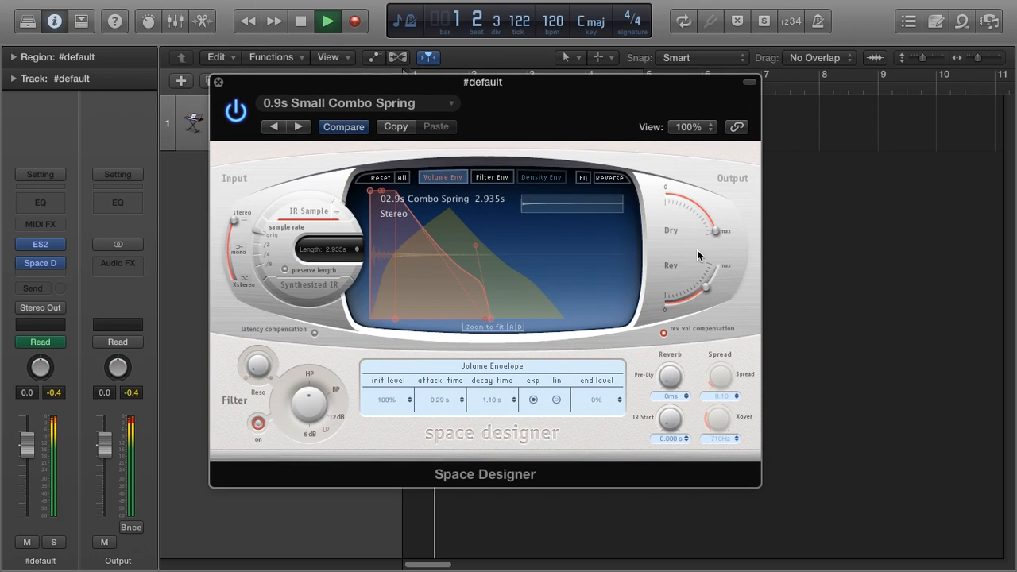
drag(552, 98, 631, 136)
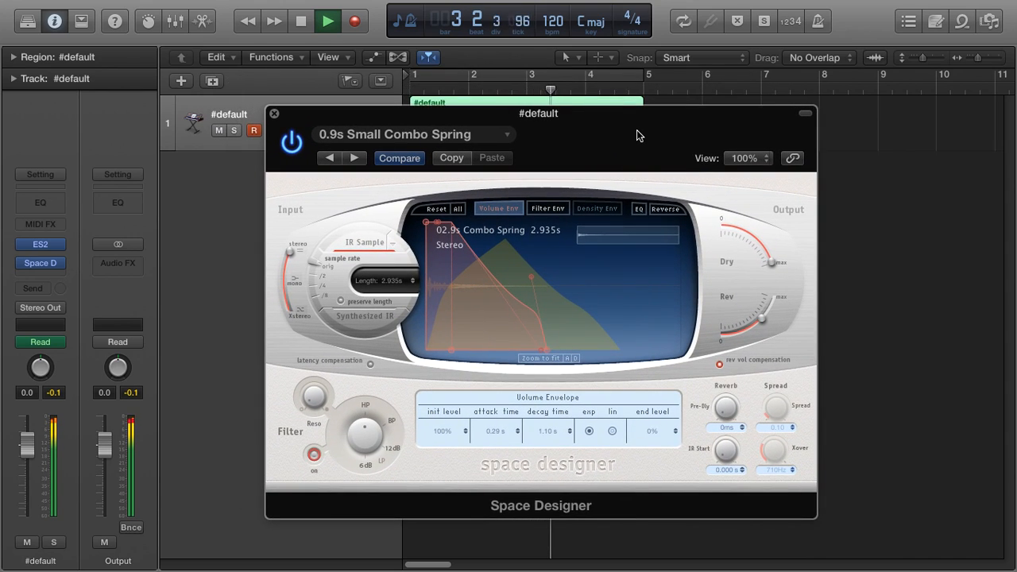
key(space)
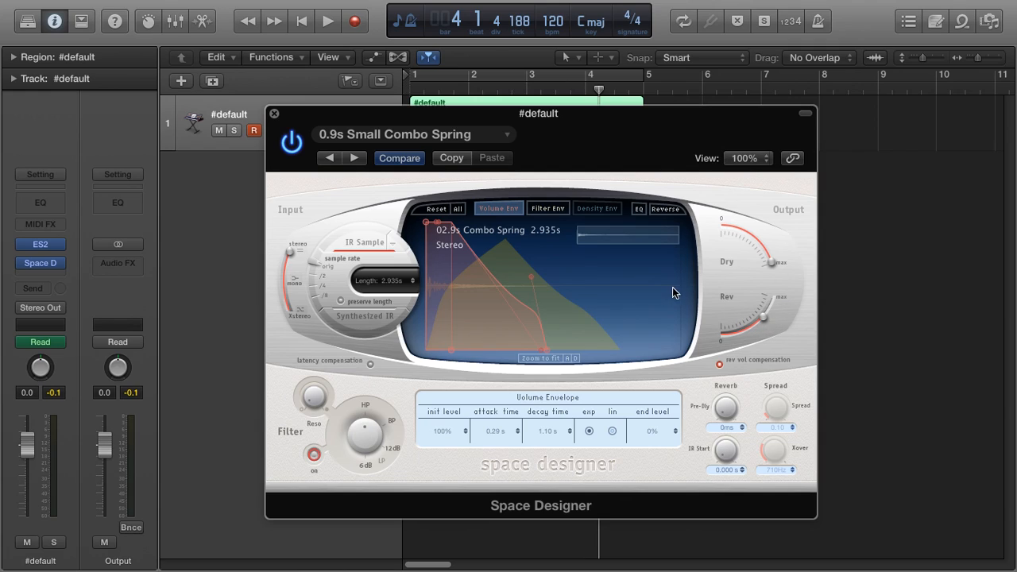
click(274, 114)
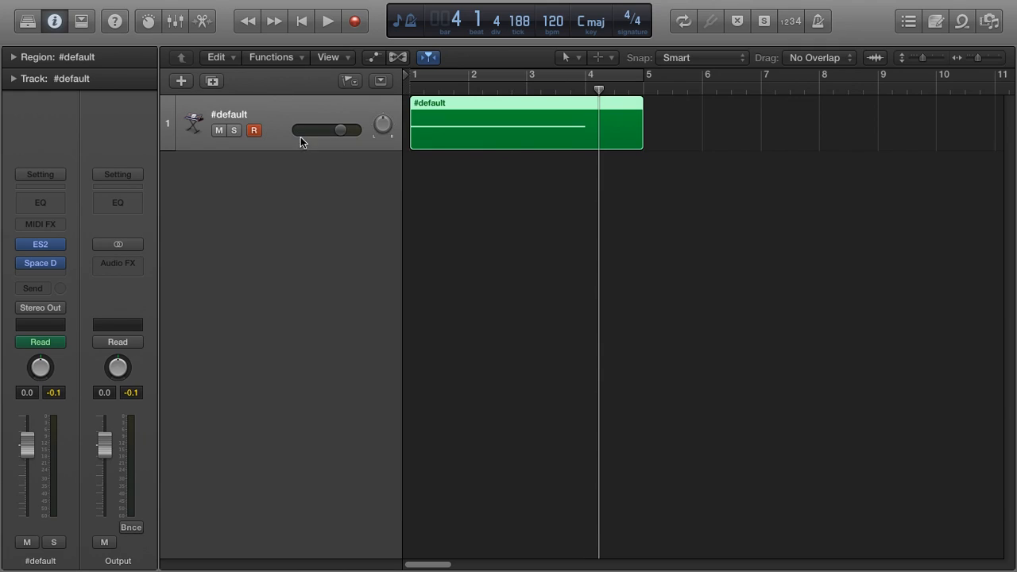
- Show track automation and choose the ES2 LFO2 Rate parameter to automate
click(373, 60)
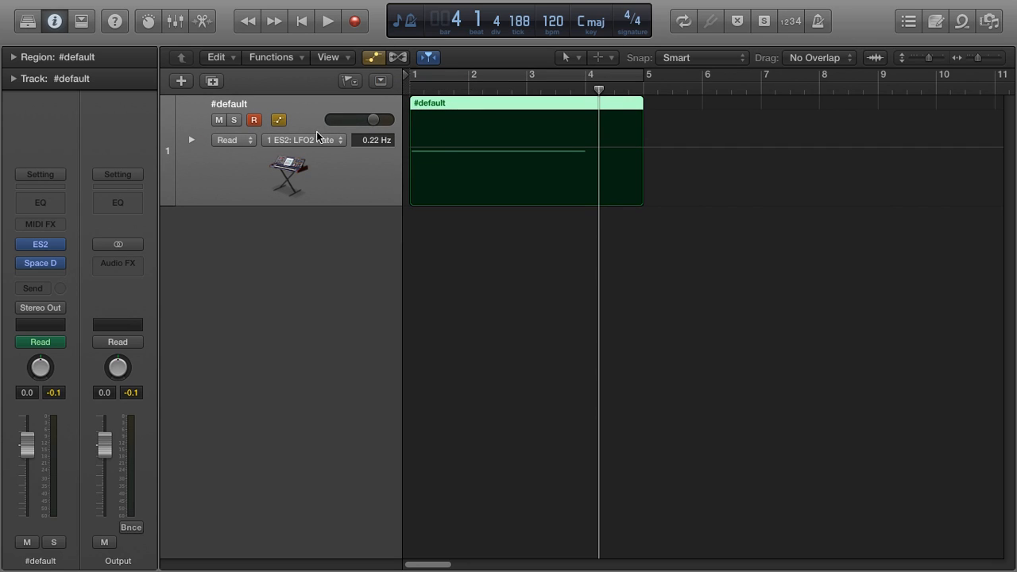
click(306, 143)
mouse_move(347, 197)
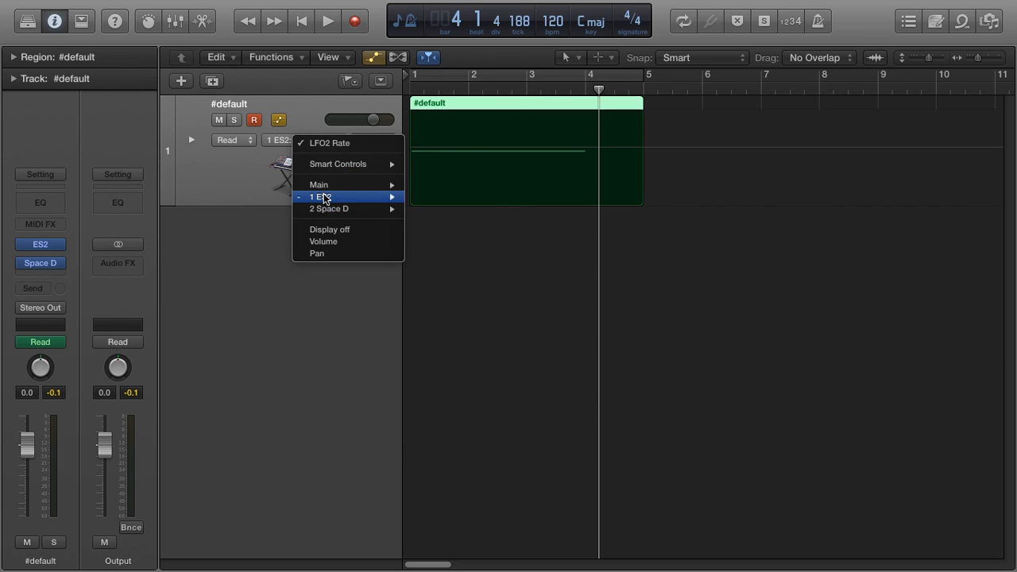
mouse_move(471, 241)
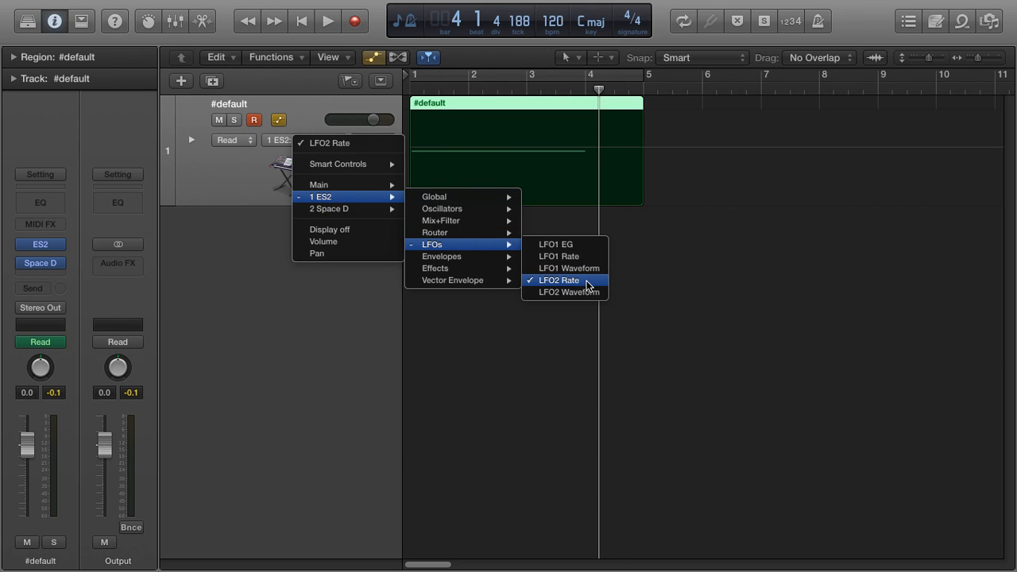
click(571, 283)
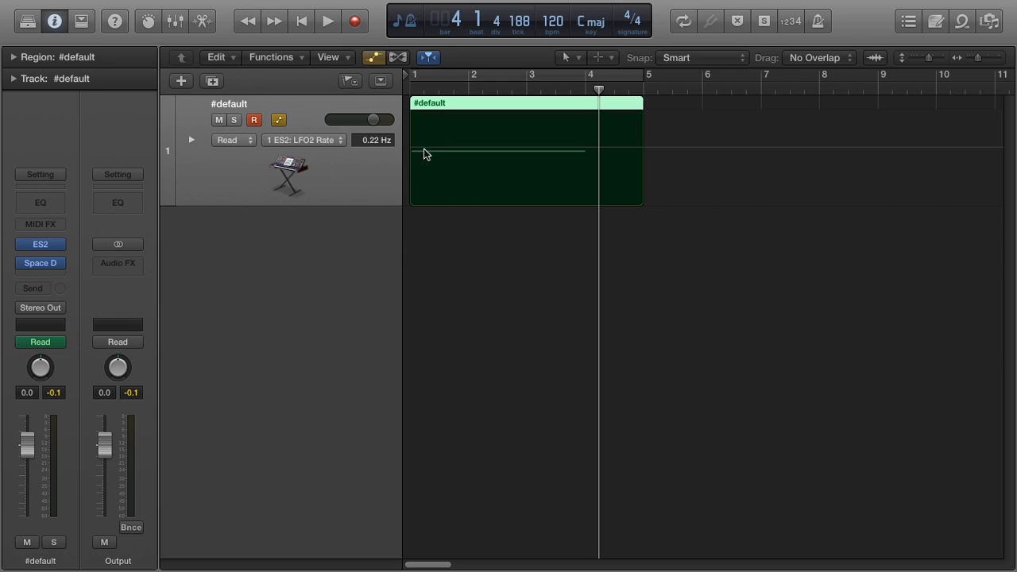
- Add automation points around bar 2.8 and raise the LFO2 Rate after them to 3.17
click(511, 151)
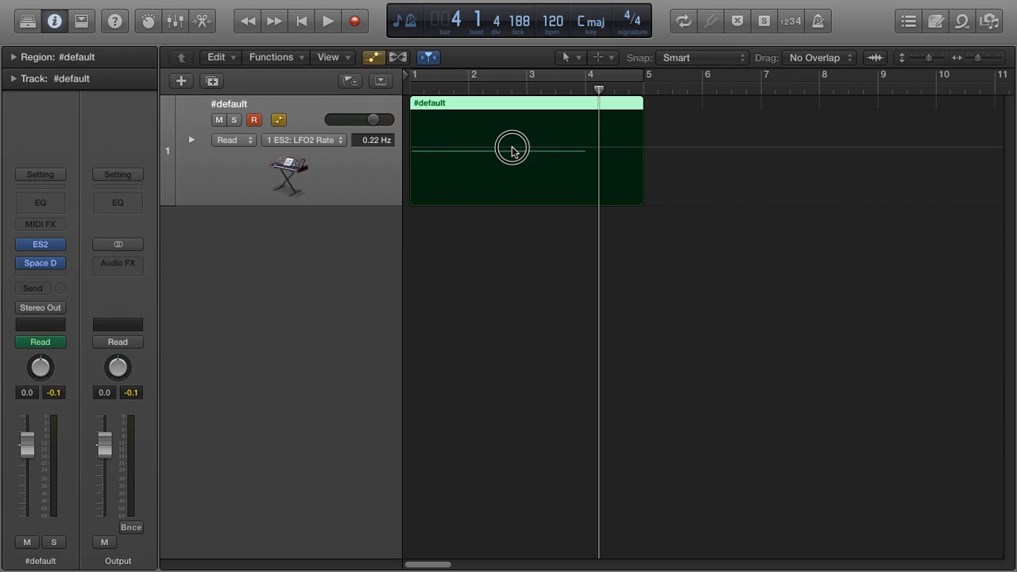
click(518, 147)
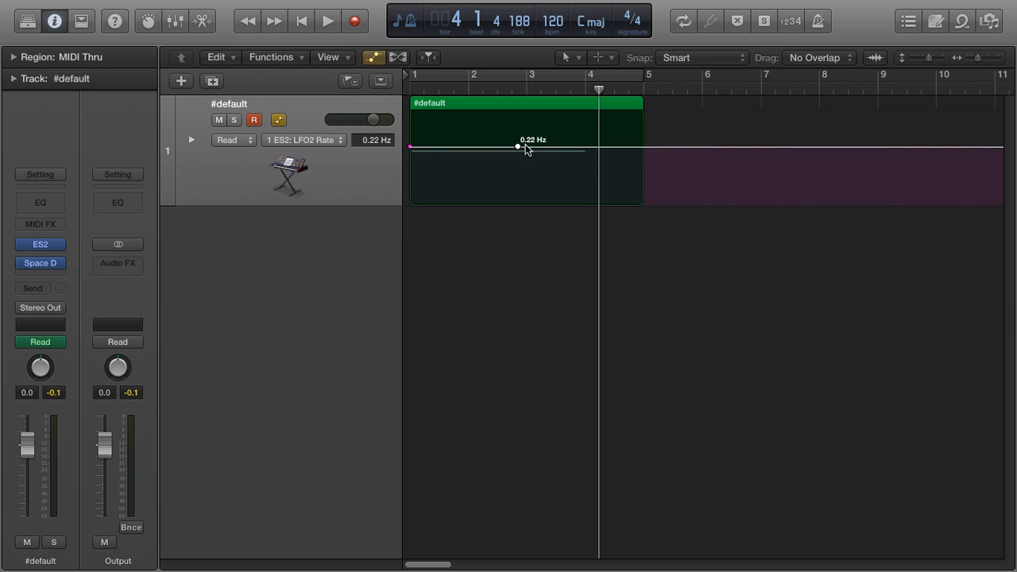
click(511, 148)
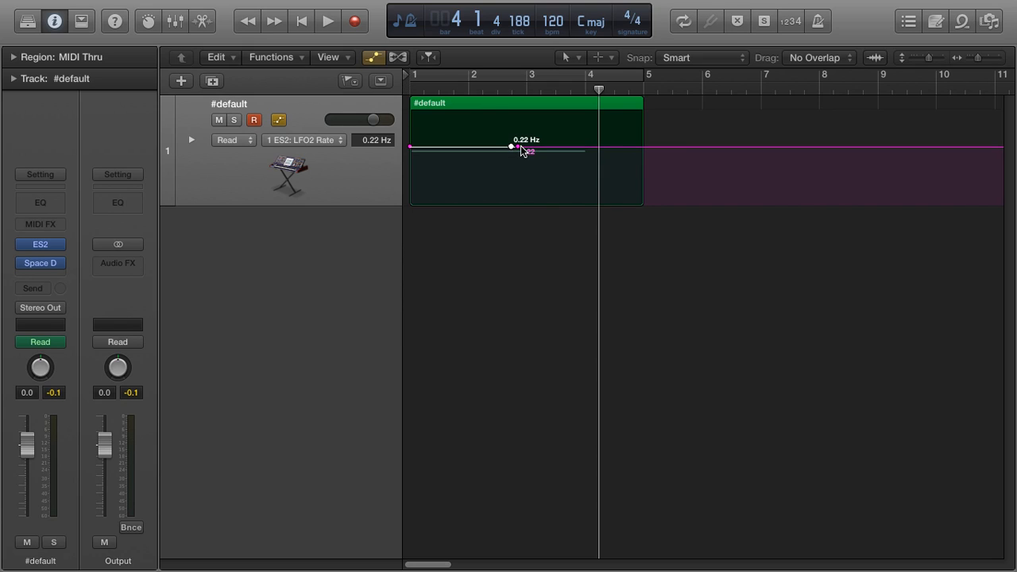
drag(522, 154, 517, 126)
key(Return)
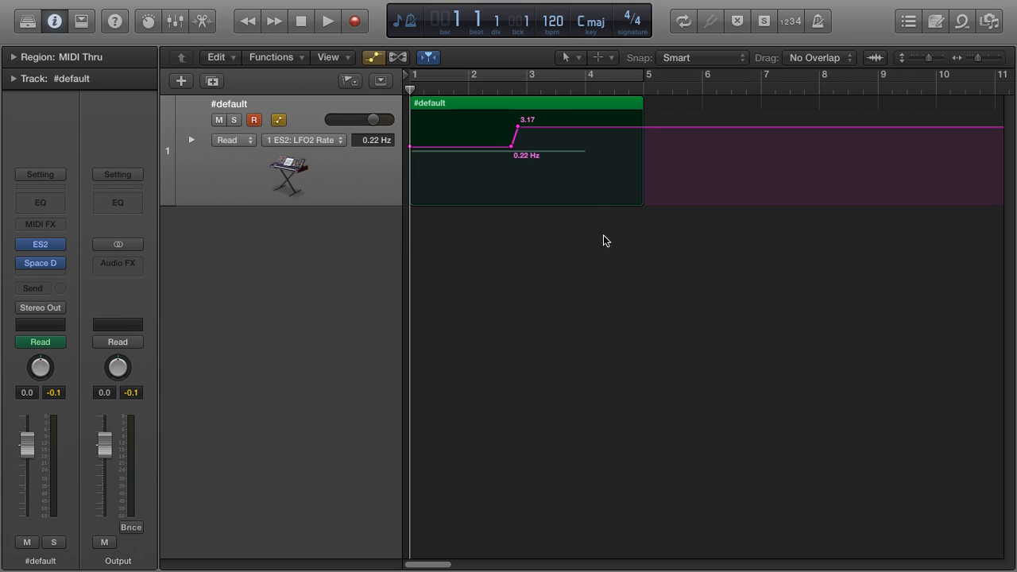
- Play the region to audition the LFO2 Rate automation, then stop playback
key(space)
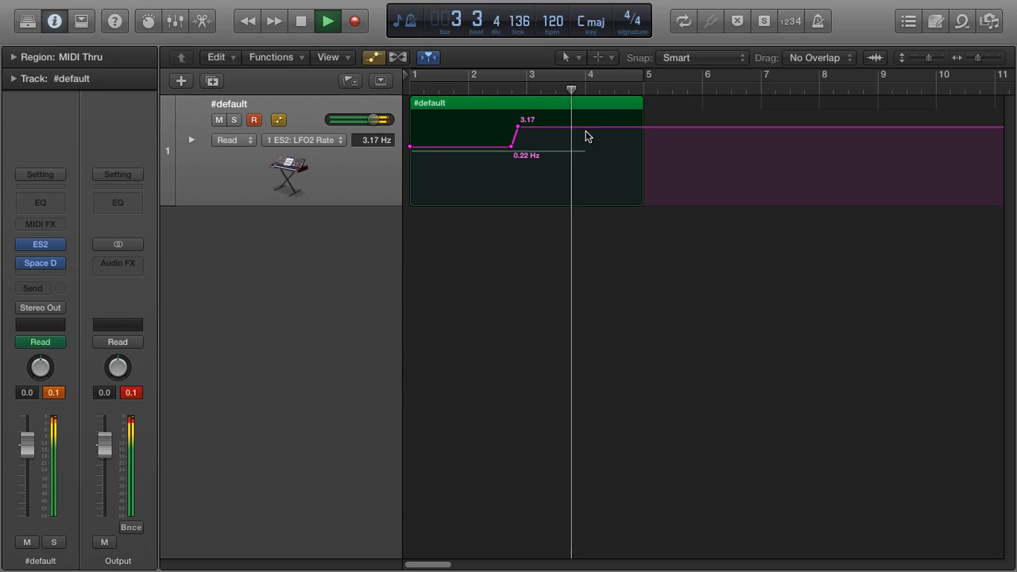
key(space)
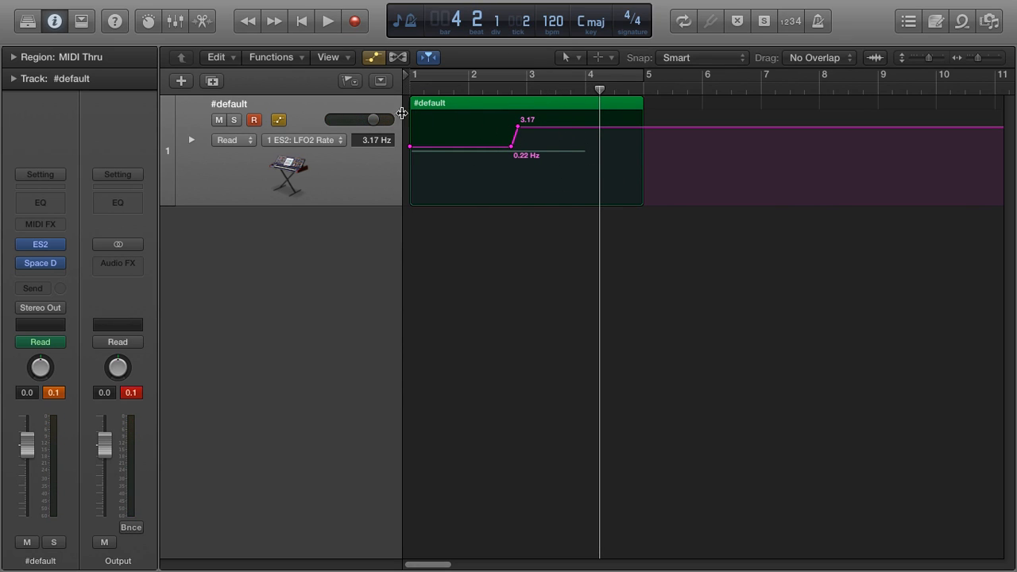
- Open the region in the Piano Roll and transpose its long note from C4 up to about G4
click(461, 106)
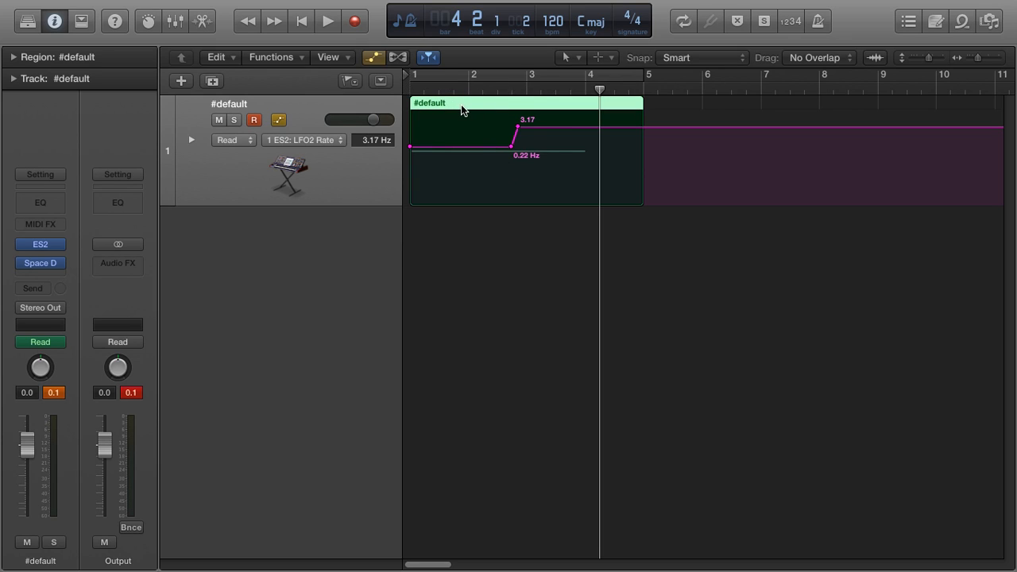
double_click(463, 106)
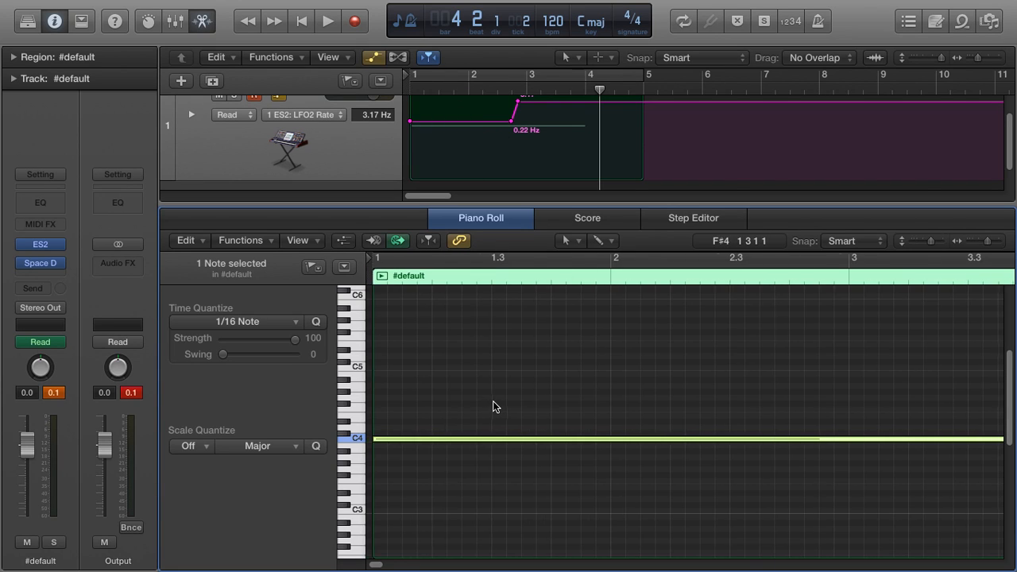
mouse_move(438, 438)
mouse_down()
mouse_move(392, 438)
mouse_move(429, 438)
mouse_up()
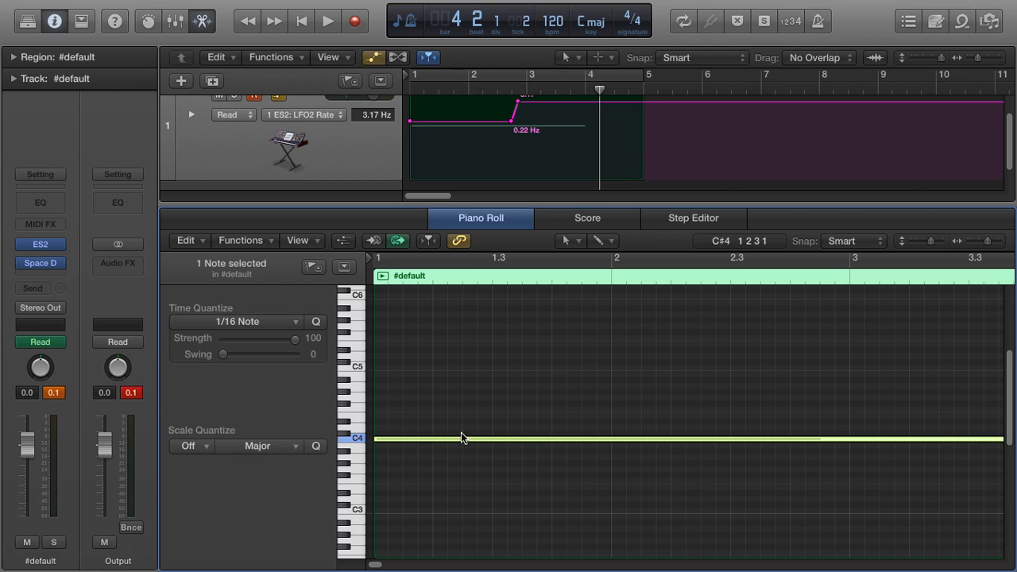
drag(459, 438, 460, 397)
- Play the region from the start to audition the transposed note, then close the Piano Roll
key(Return)
key(space)
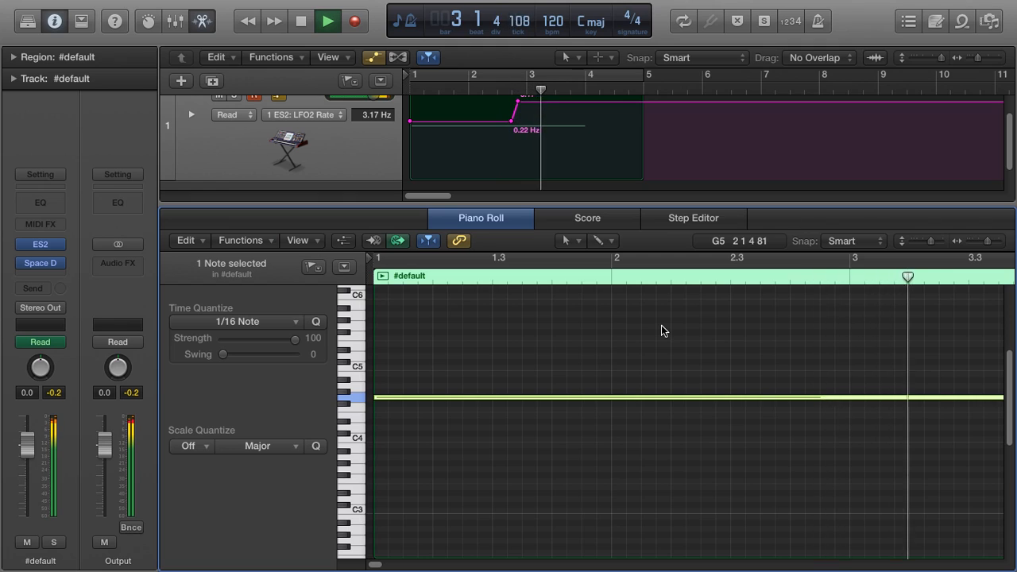
key(space)
key(n)
key(n)
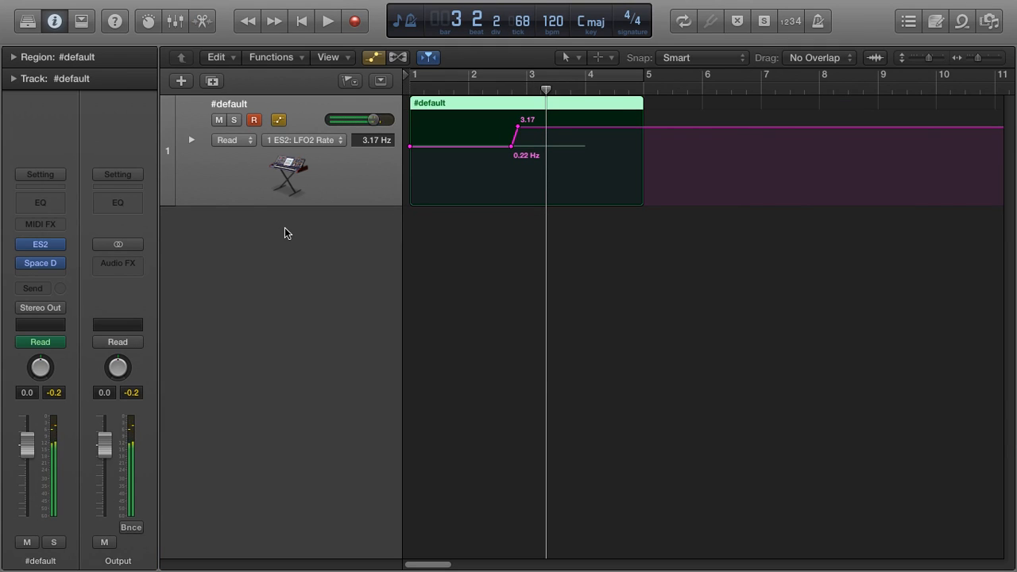
- Open ES2, nudge the LFO2 modulation intensity in the router's first slot, audition the region, and close the plugin
click(48, 244)
drag(328, 408, 325, 412)
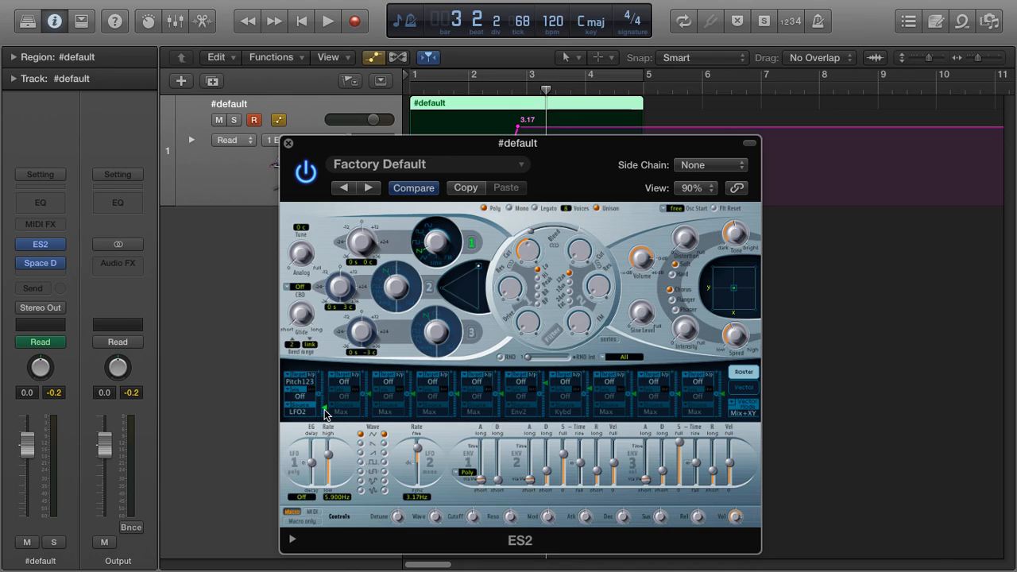
key(Return)
key(space)
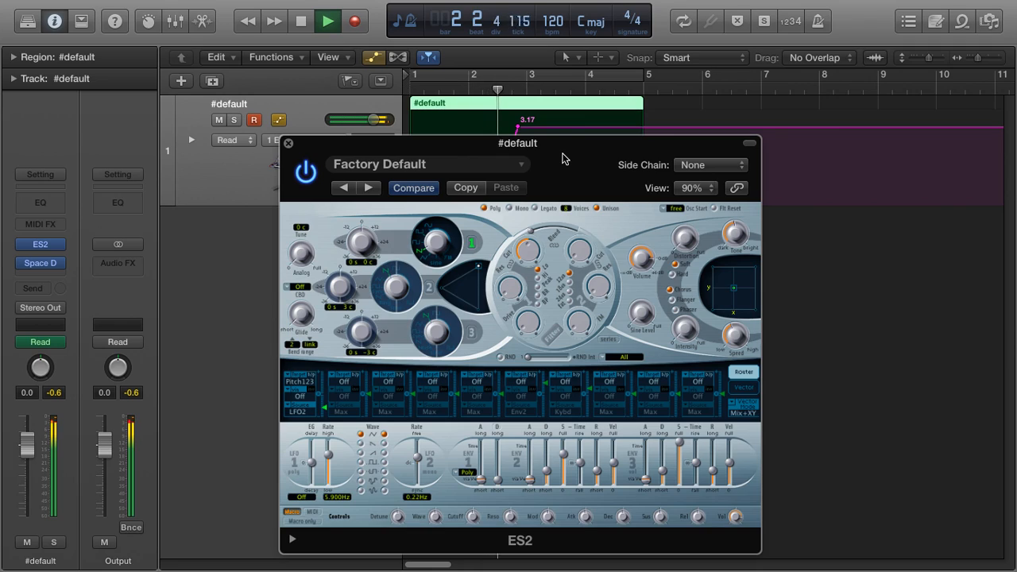
key(space)
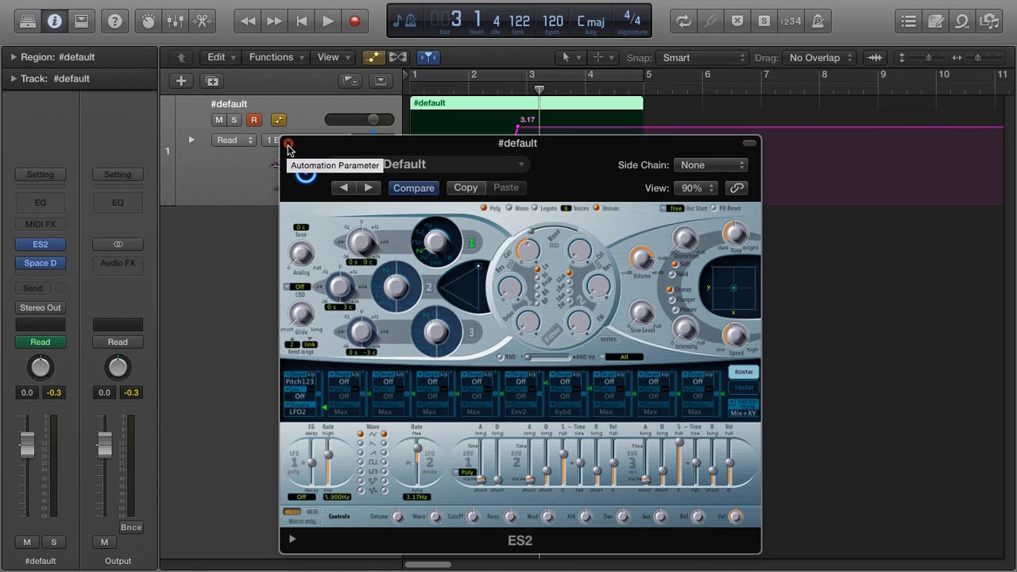
click(288, 145)
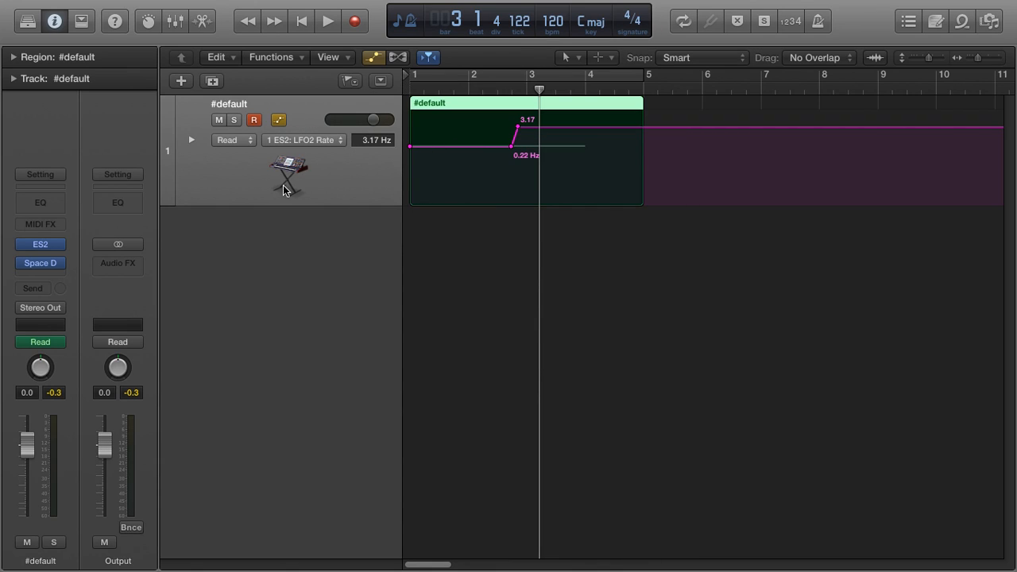
- Reopen ES2, set oscillator 2's waveform to Ring, and move the oscillator mix point in the triangle
click(40, 244)
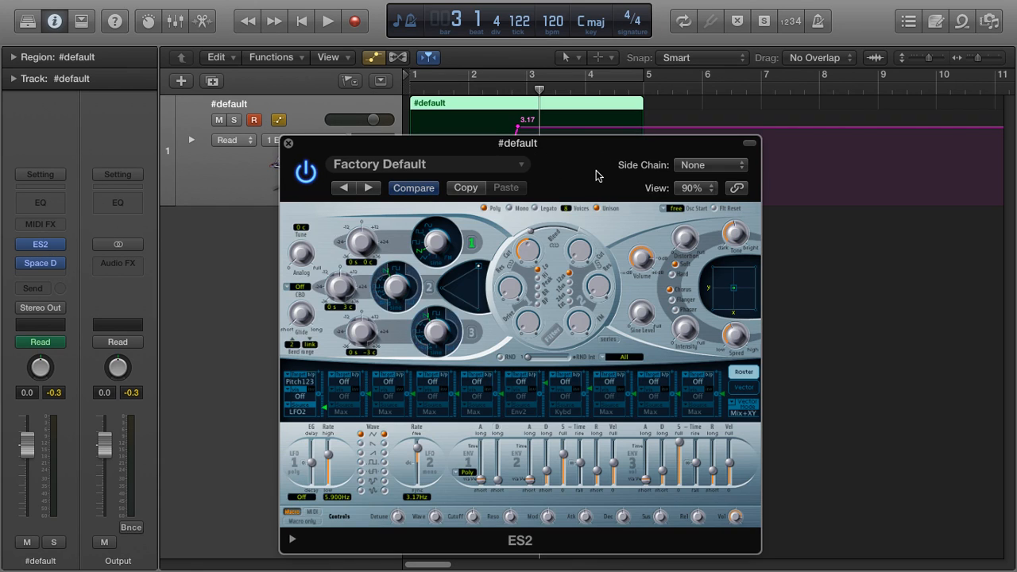
drag(597, 172, 577, 89)
click(409, 201)
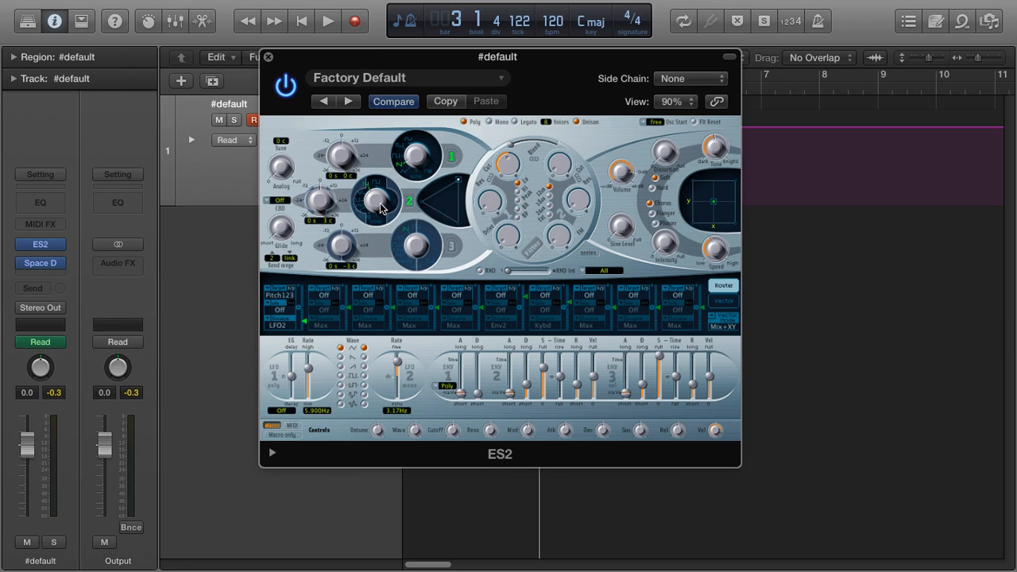
mouse_move(375, 201)
mouse_down()
mouse_move(371, 215)
mouse_move(391, 194)
mouse_up()
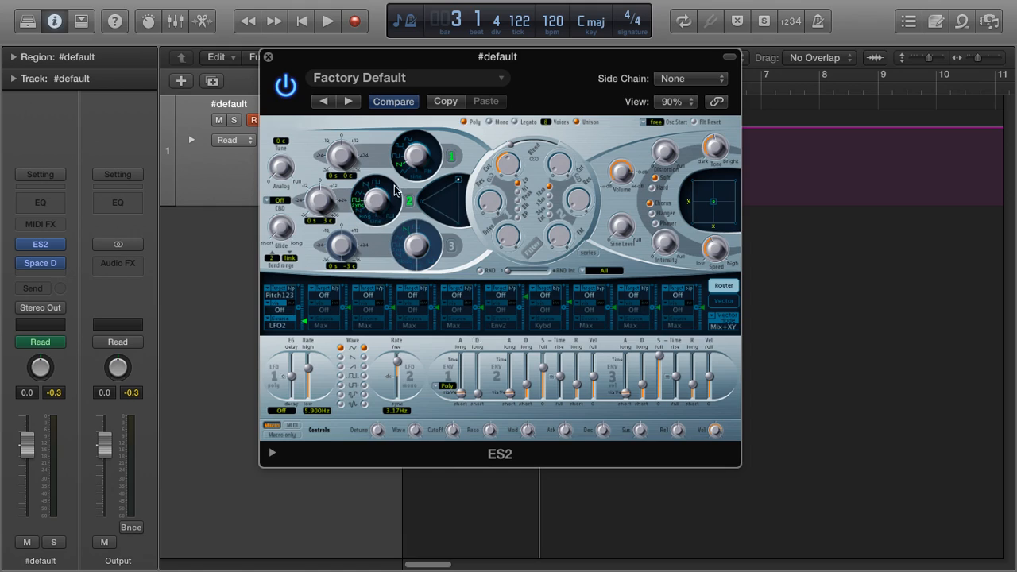
drag(459, 181, 447, 197)
click(450, 247)
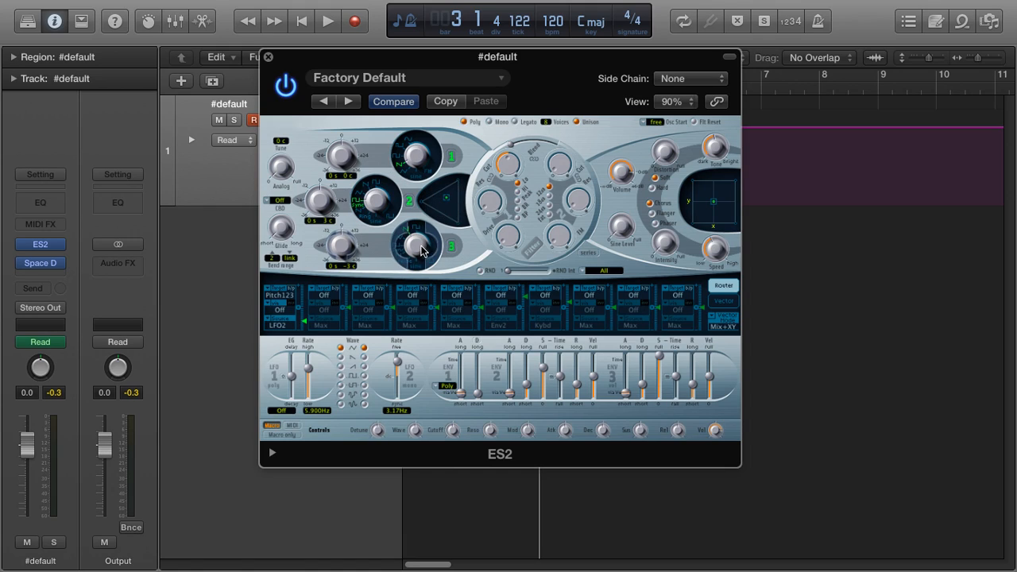
drag(370, 207, 373, 230)
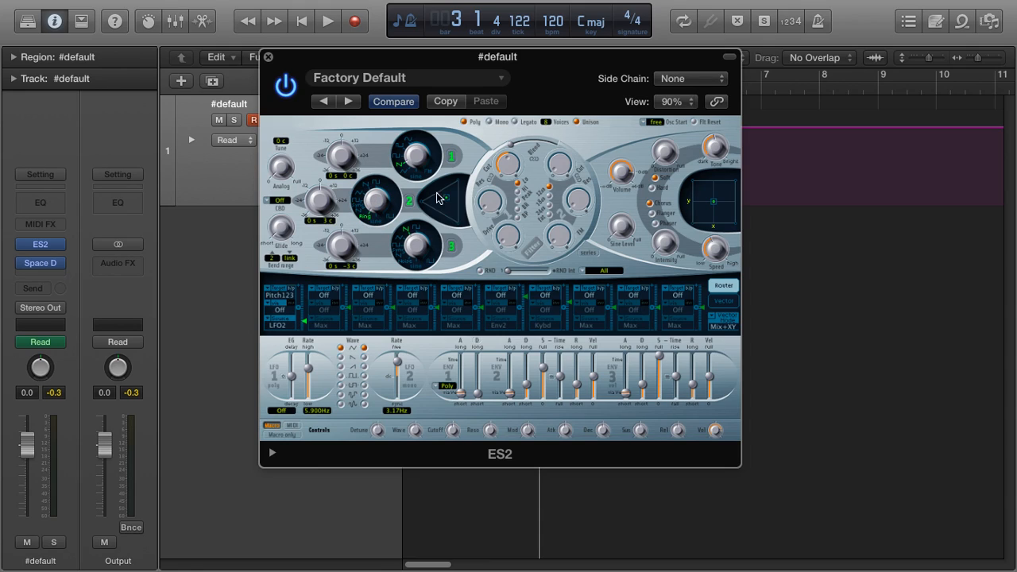
drag(553, 62, 578, 93)
- Change oscillator 3's waveform while auditioning the region
key(space)
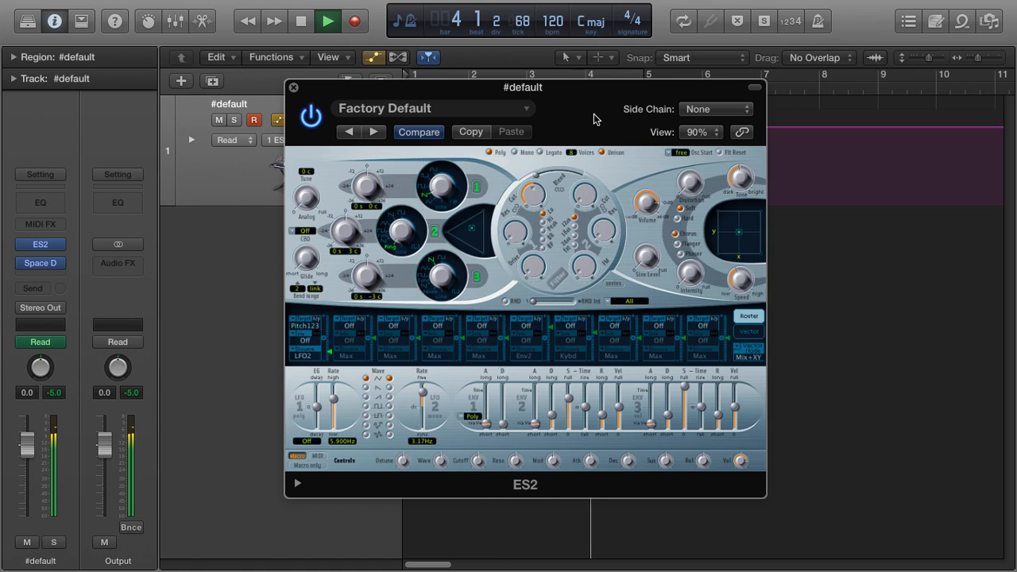
key(space)
mouse_move(441, 275)
mouse_down()
mouse_move(441, 315)
mouse_move(434, 269)
mouse_move(434, 278)
mouse_up()
key(space)
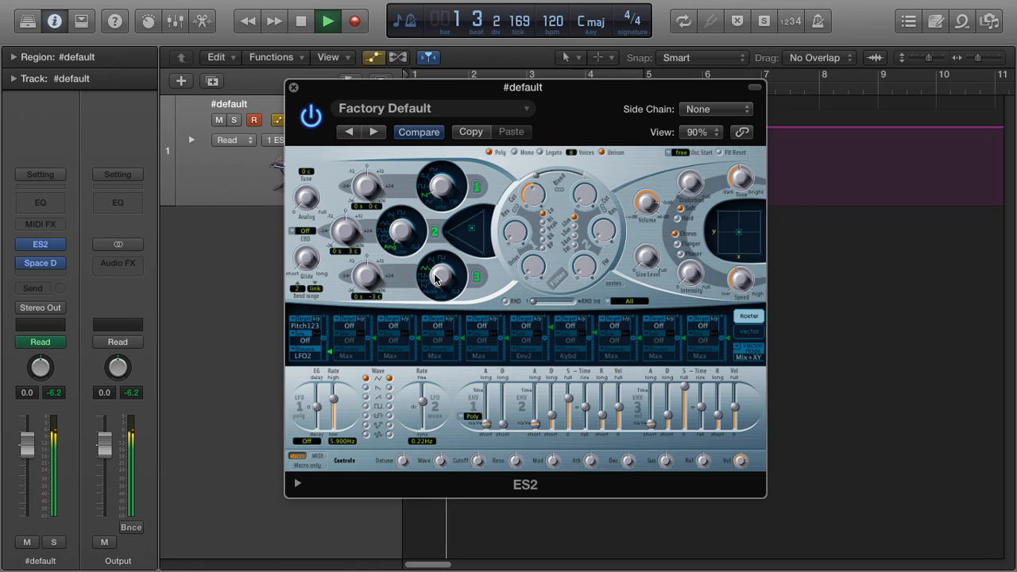
- Change oscillator 2's waveform away from Ring during playback, stop, and close ES2
drag(401, 232, 419, 192)
key(space)
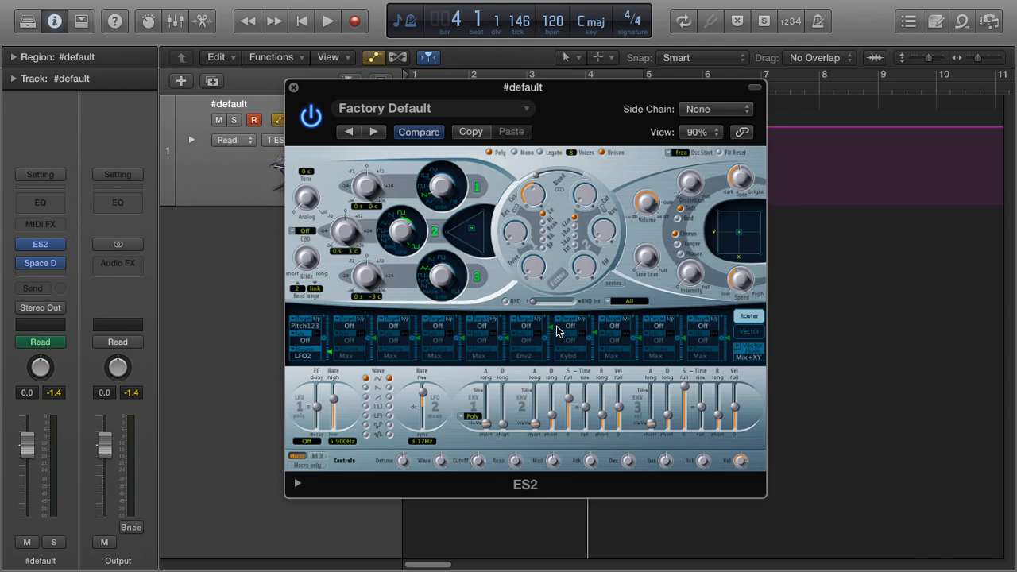
click(294, 89)
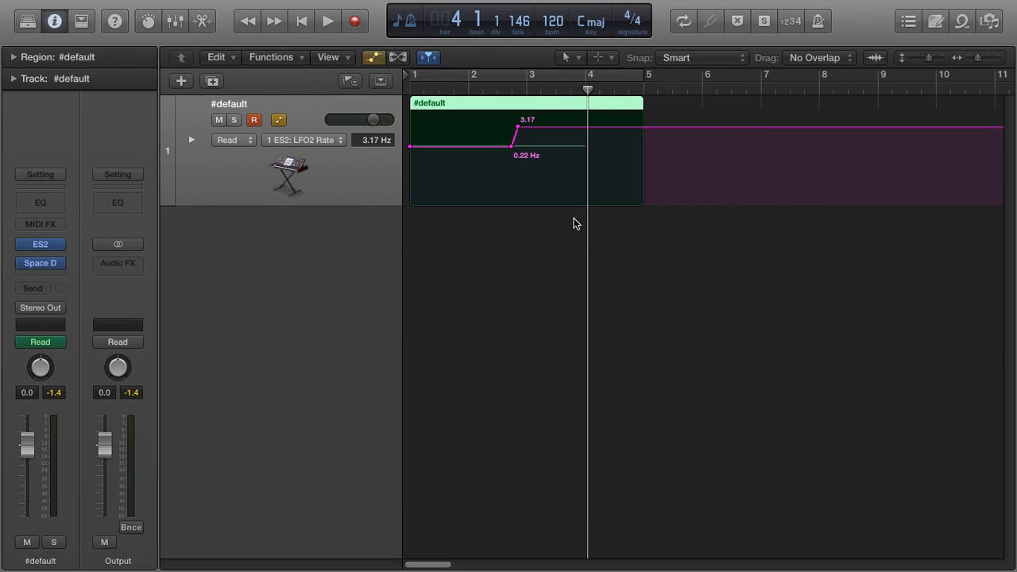